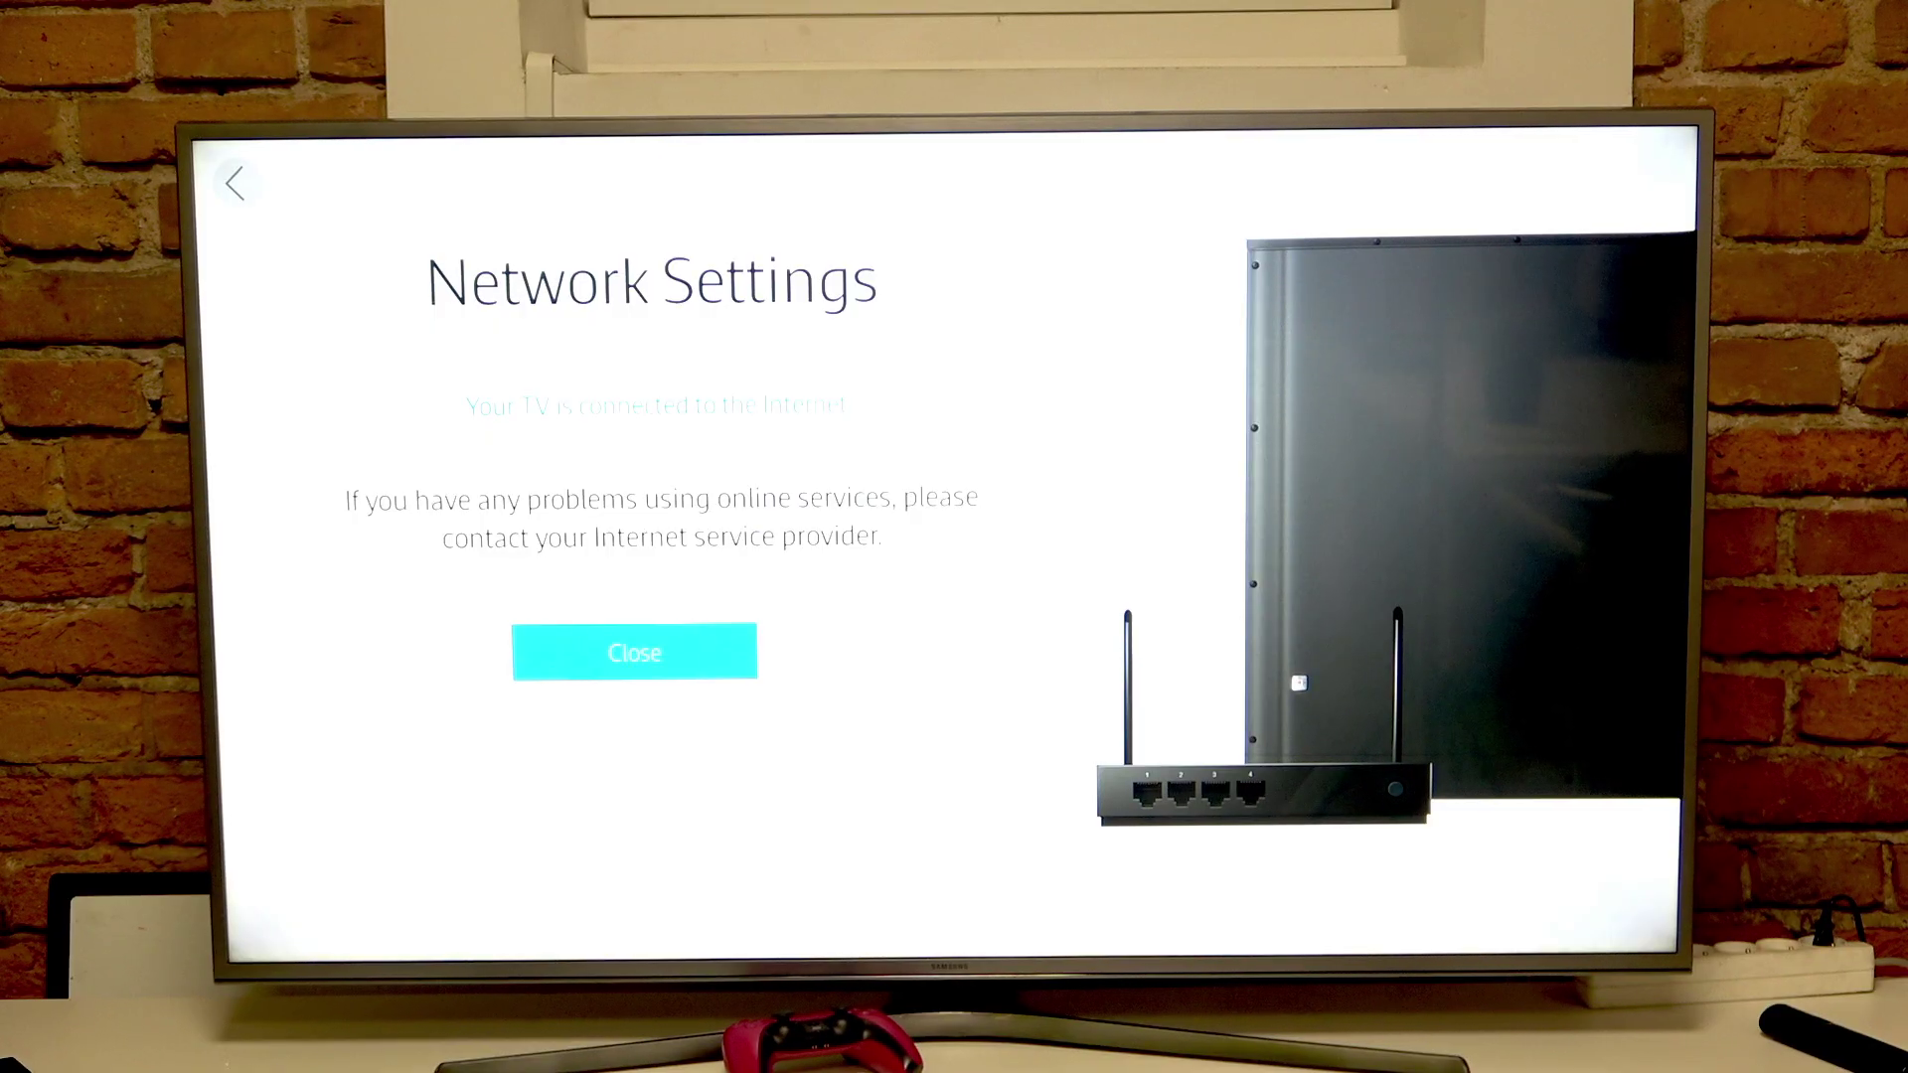
# Dismiss the TV's internet connection confirmation from Network Settings.
pyautogui.press('Return')
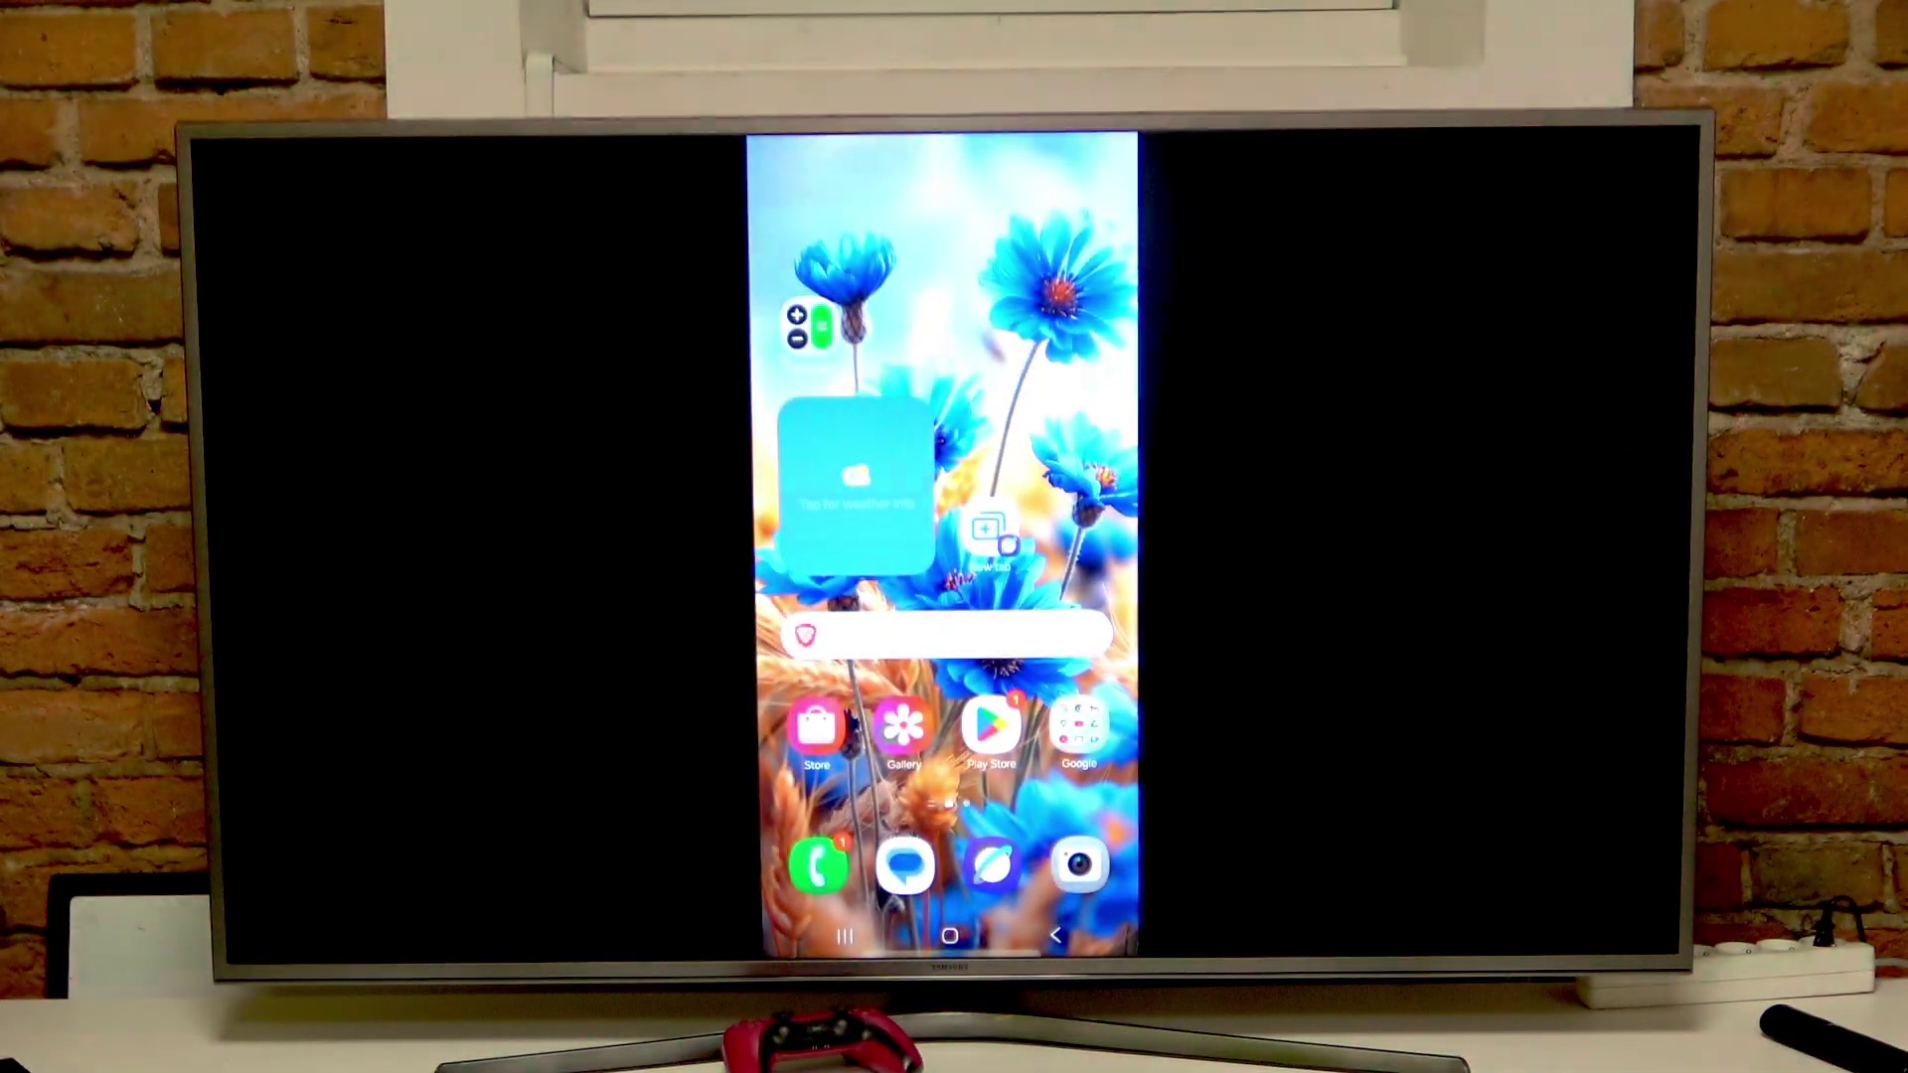
# Swipe the mirrored Galaxy A17 home screen to its next page.
pyautogui.moveTo(1044, 598)
pyautogui.mouseDown()
pyautogui.moveTo(835, 596)
pyautogui.moveTo(1043, 596)
pyautogui.mouseUp()
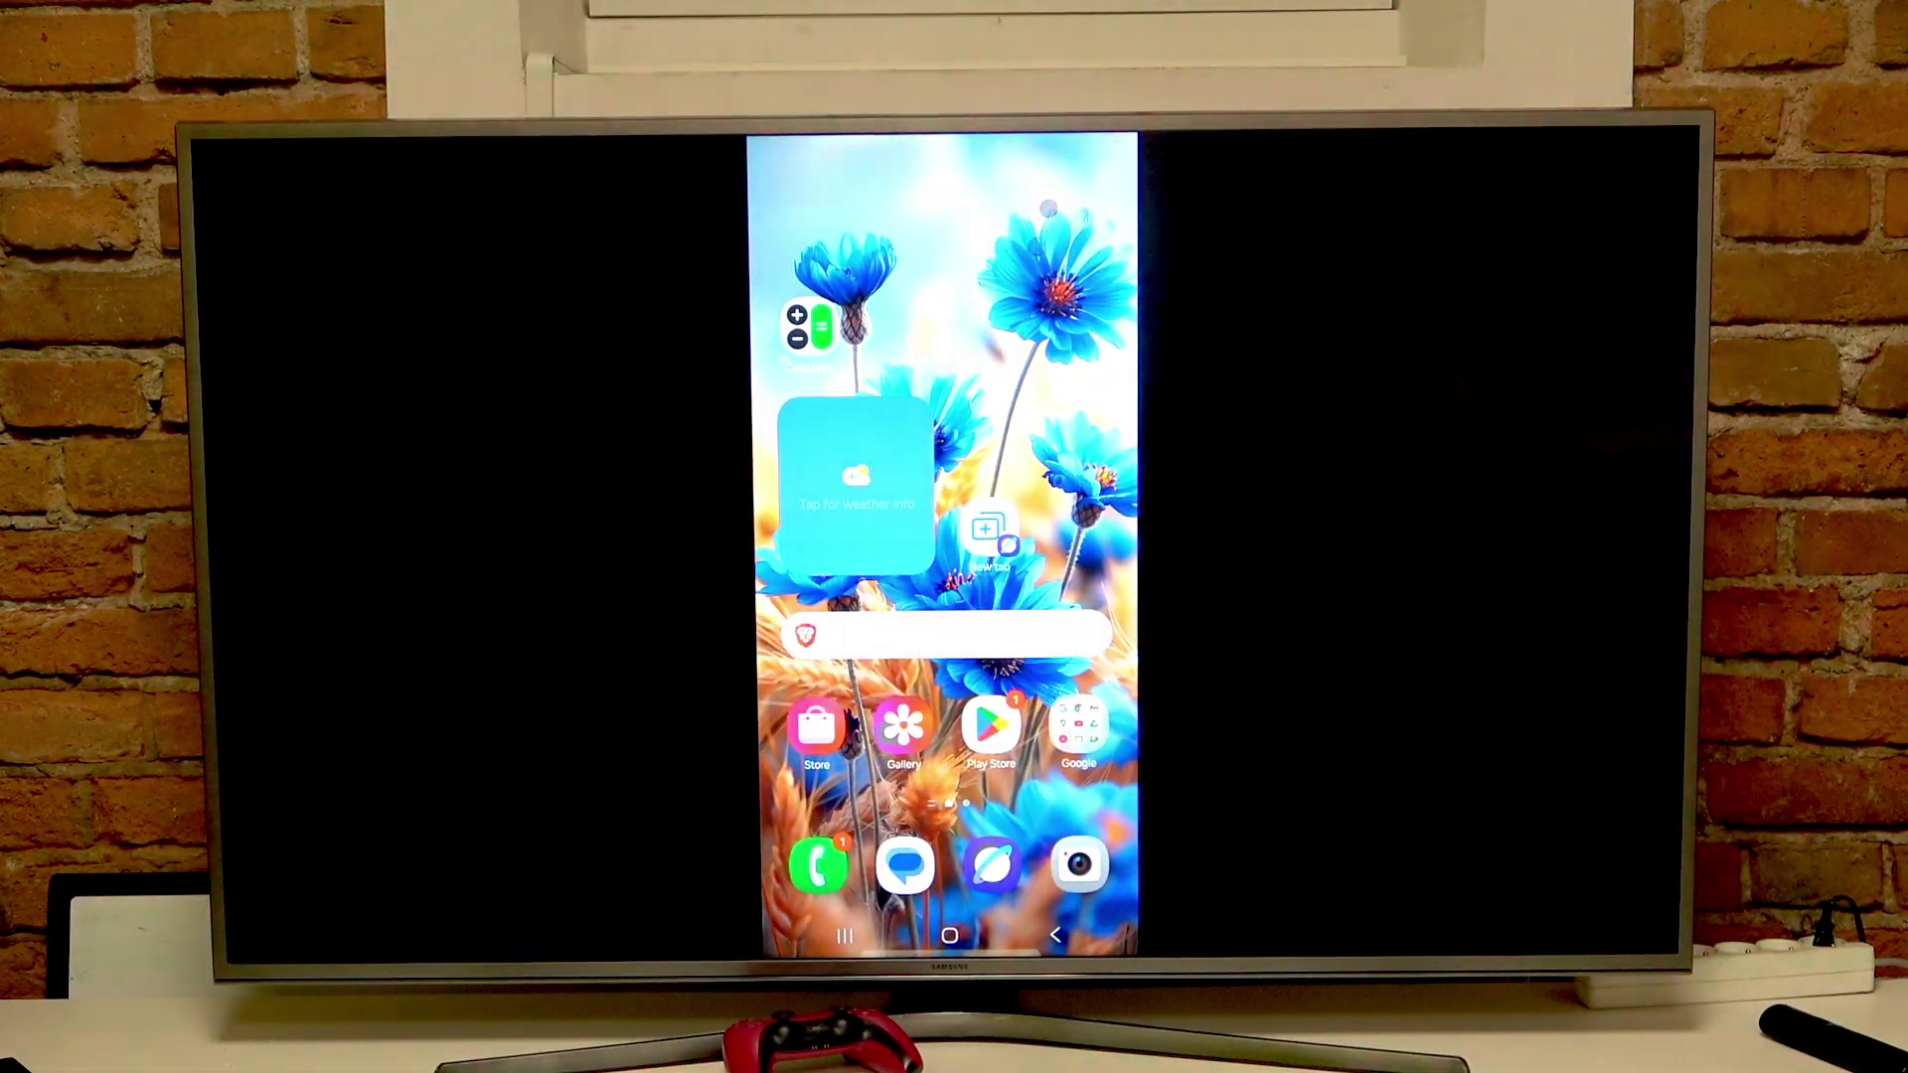